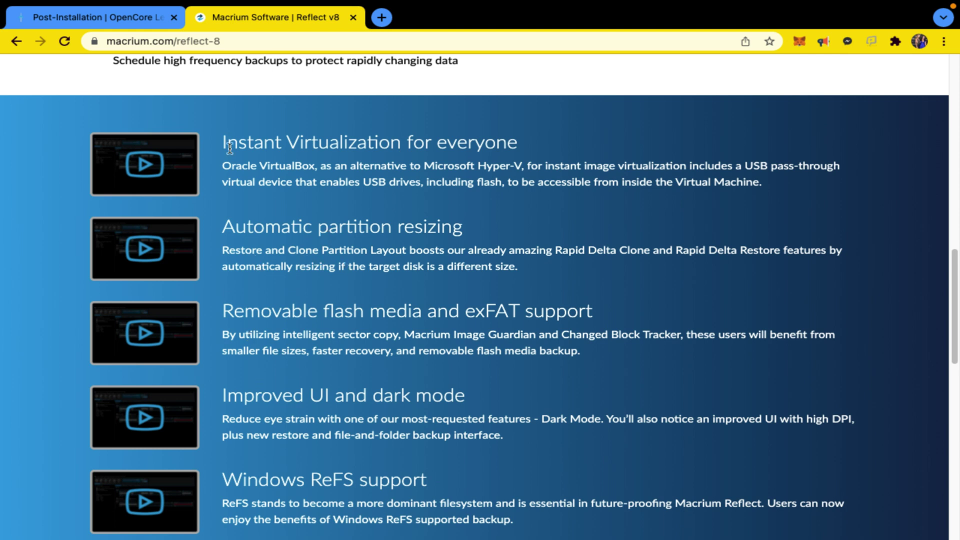
Read through the new features listed on the Macrium Reflect 8 page, from Instant Virtualization to Intra daily backups
{"action": "scroll", "coordinate": [150, 280], "scroll_direction": "down", "scroll_amount": 2}
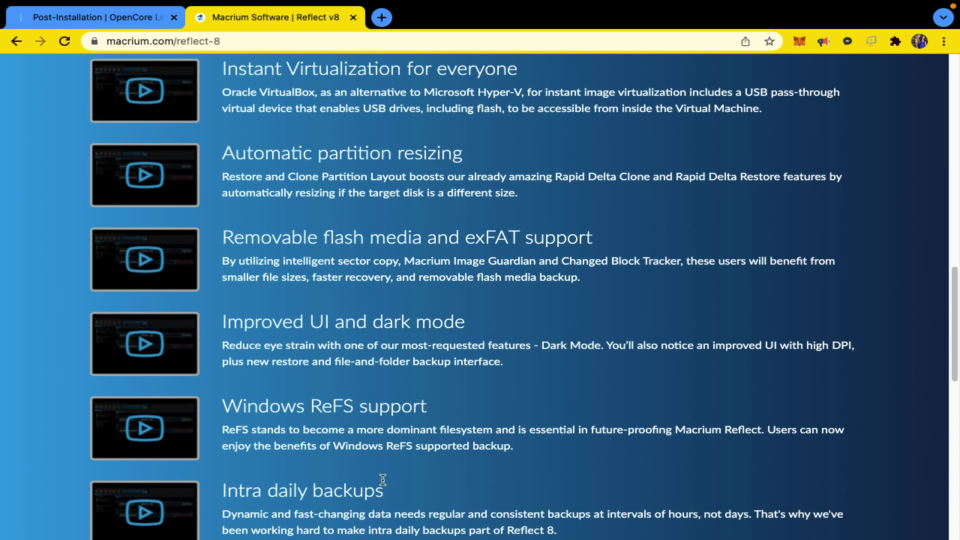
{"action": "scroll", "coordinate": [382, 422], "scroll_direction": "down", "scroll_amount": 4}
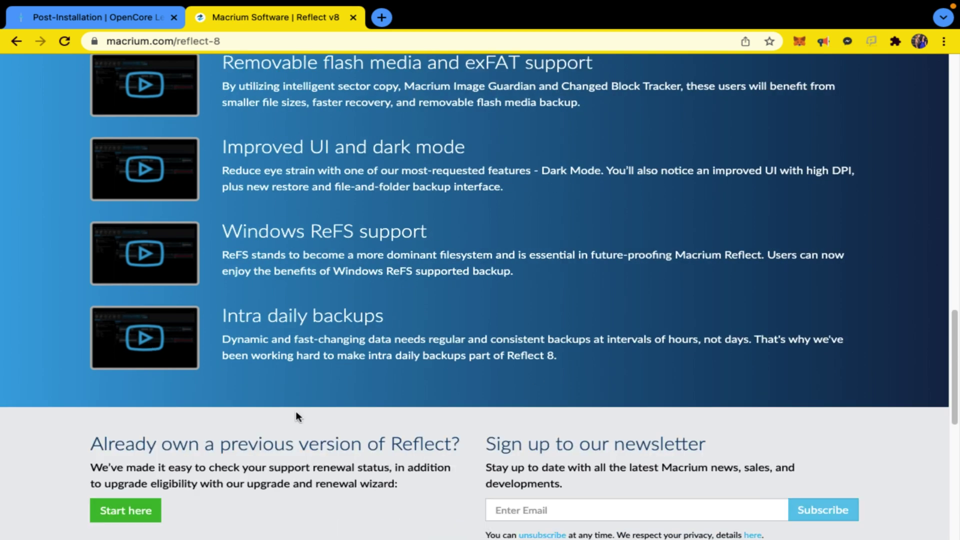
{"action": "scroll", "coordinate": [275, 409], "scroll_direction": "down", "scroll_amount": 1}
{"action": "scroll", "coordinate": [271, 402], "scroll_direction": "down", "scroll_amount": 2}
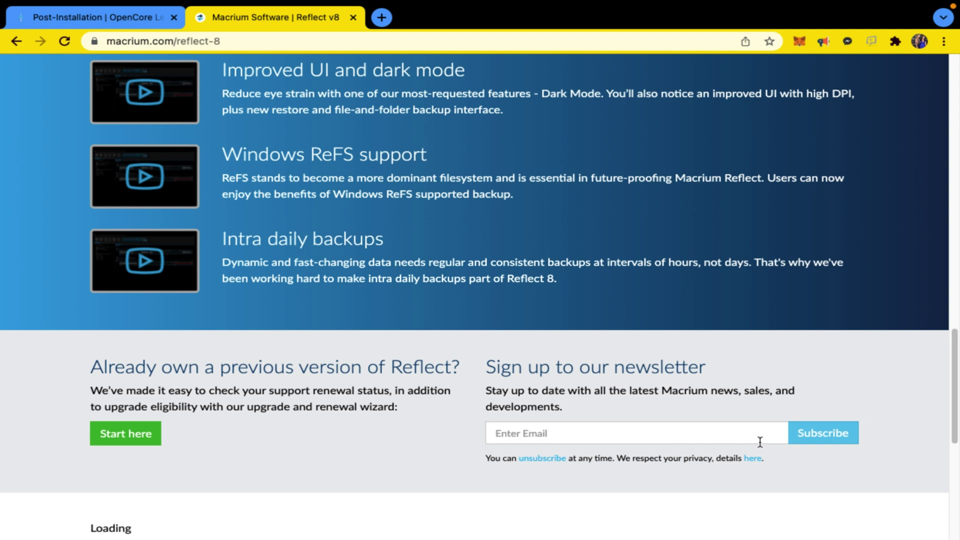
{"action": "scroll", "coordinate": [191, 473], "scroll_direction": "down", "scroll_amount": 1}
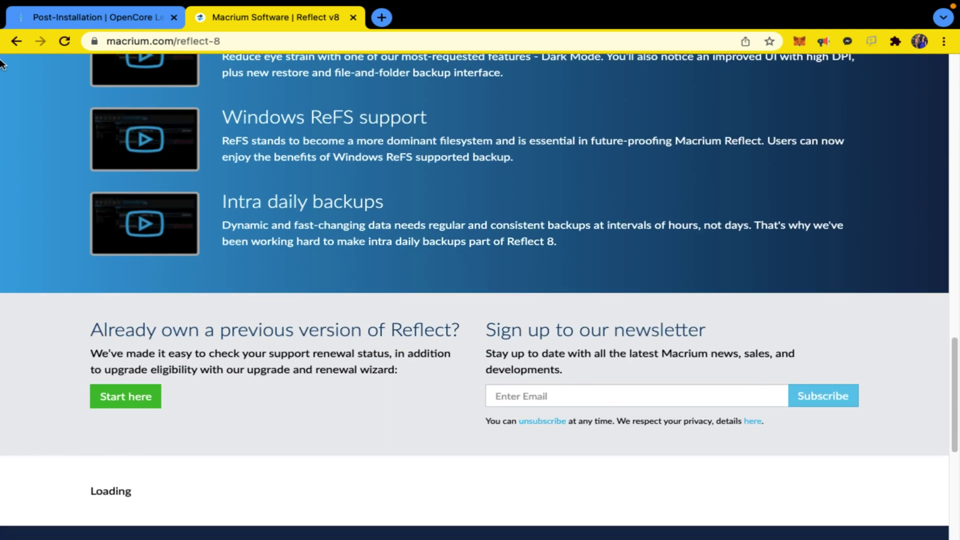
{"action": "scroll", "coordinate": [617, 253], "scroll_direction": "up", "scroll_amount": 3}
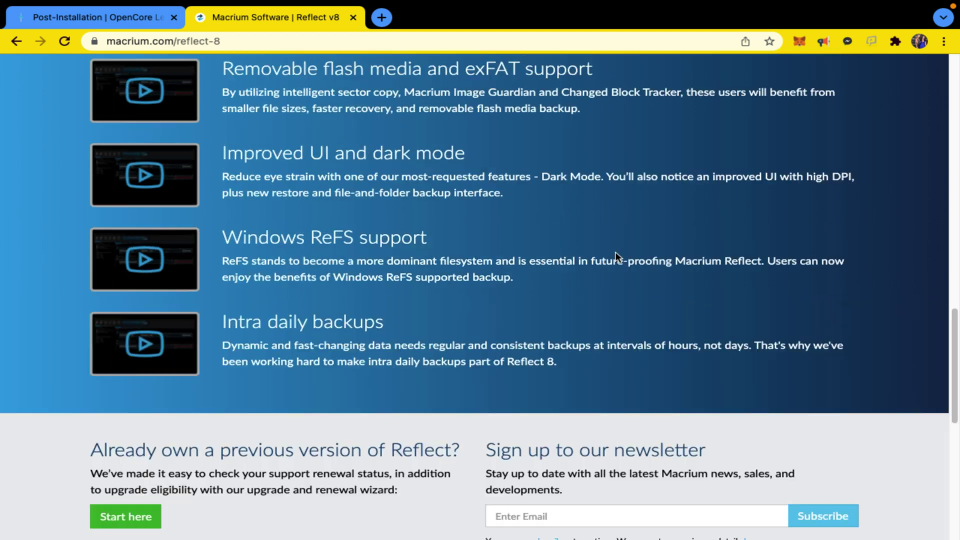
{"action": "scroll", "coordinate": [615, 252], "scroll_direction": "down", "scroll_amount": 10}
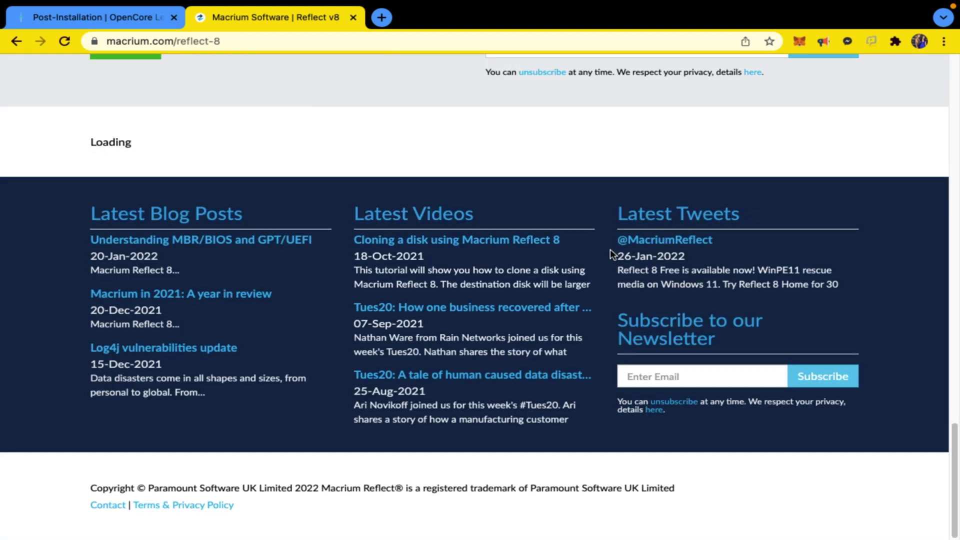
{"action": "scroll", "coordinate": [610, 249], "scroll_direction": "up", "scroll_amount": 10}
{"action": "scroll", "coordinate": [605, 250], "scroll_direction": "down", "scroll_amount": 8}
{"action": "scroll", "coordinate": [601, 254], "scroll_direction": "up", "scroll_amount": 10}
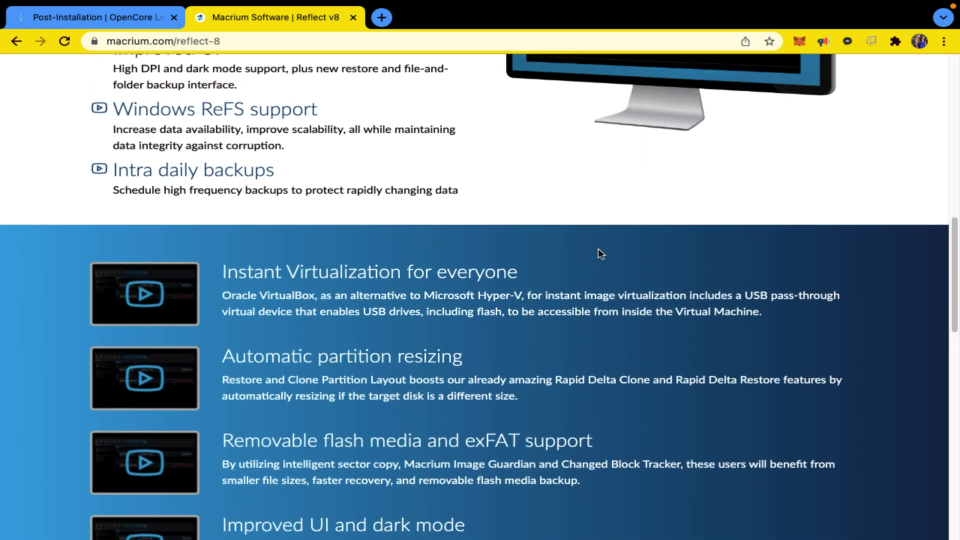
{"action": "scroll", "coordinate": [600, 254], "scroll_direction": "up", "scroll_amount": 10}
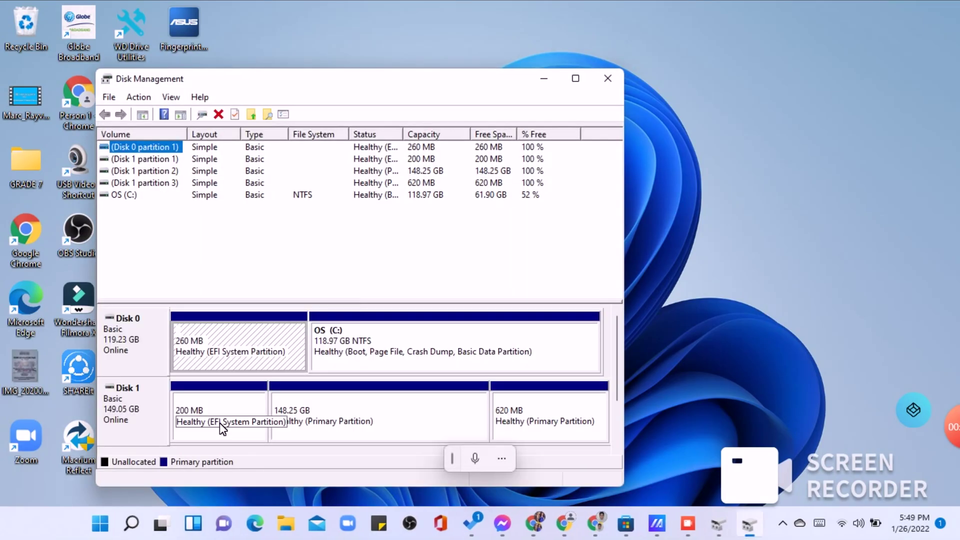
Delete the 148.25 GB primary partition on Disk 1 and close Disk Management
{"action": "right_click", "coordinate": [363, 420]}
{"action": "left_click", "coordinate": [414, 414]}
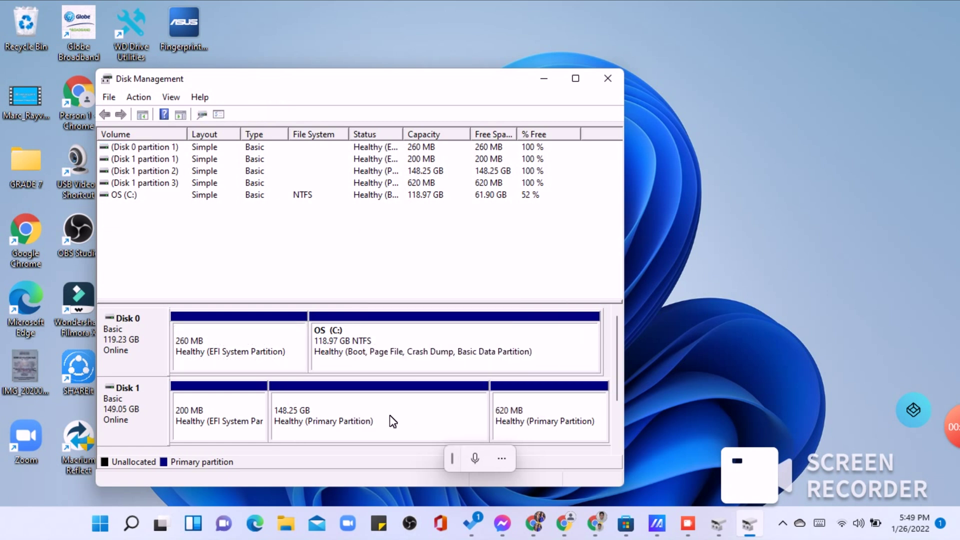
{"action": "right_click", "coordinate": [391, 421]}
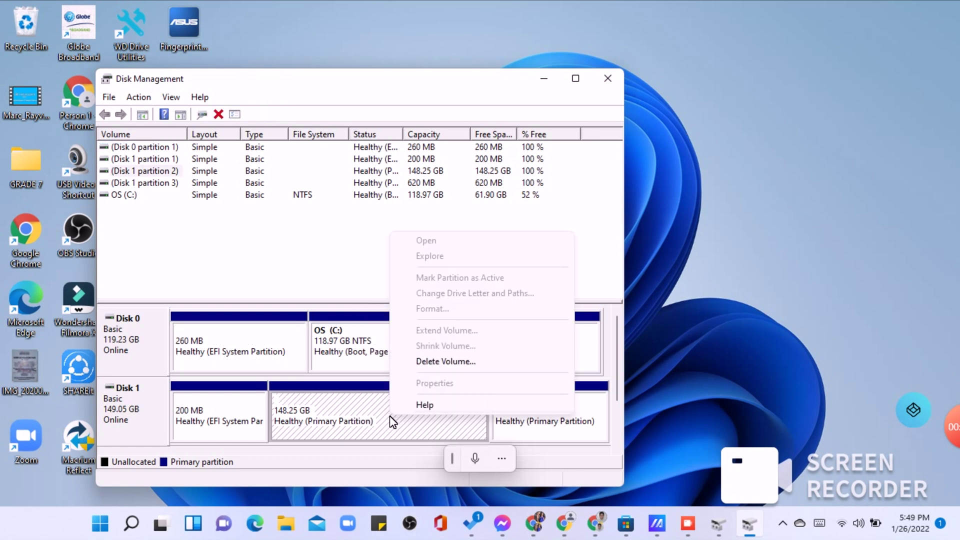
{"action": "left_click", "coordinate": [454, 366]}
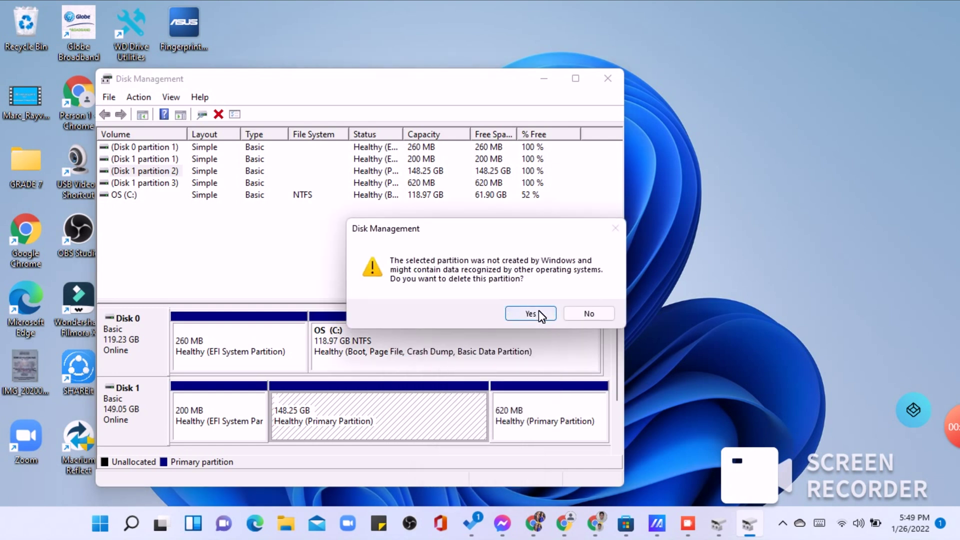
{"action": "left_click", "coordinate": [539, 311]}
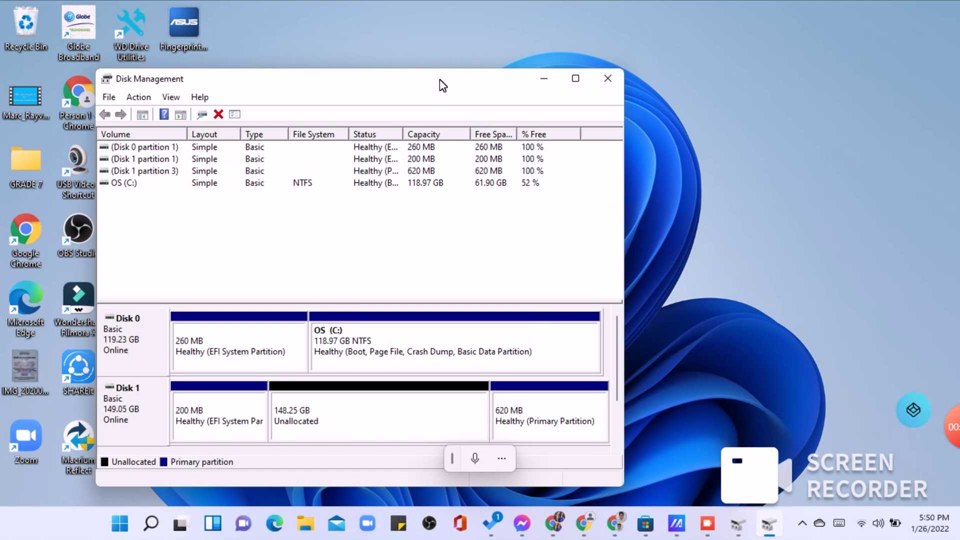
{"action": "left_click", "coordinate": [608, 79]}
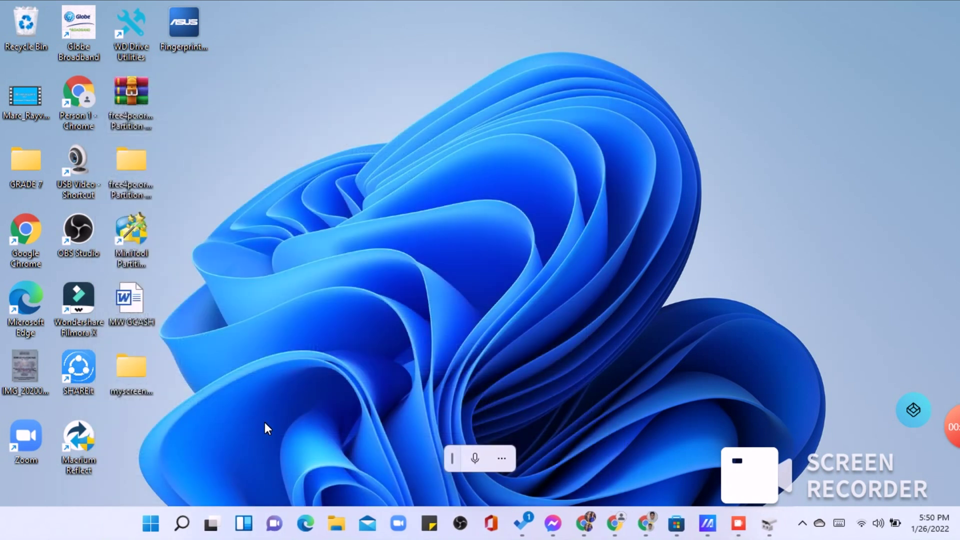
Open Macrium Reflect and start a clone of the Patriot P210 128GB disk with the FUJITSU MHZ2160BH disk as destination
{"action": "double_click", "coordinate": [71, 456]}
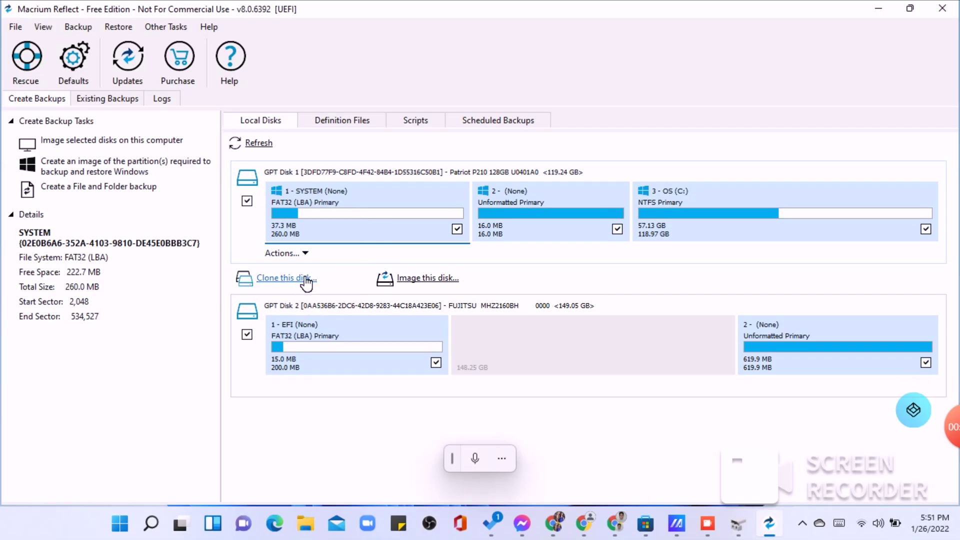
{"action": "left_click", "coordinate": [306, 281]}
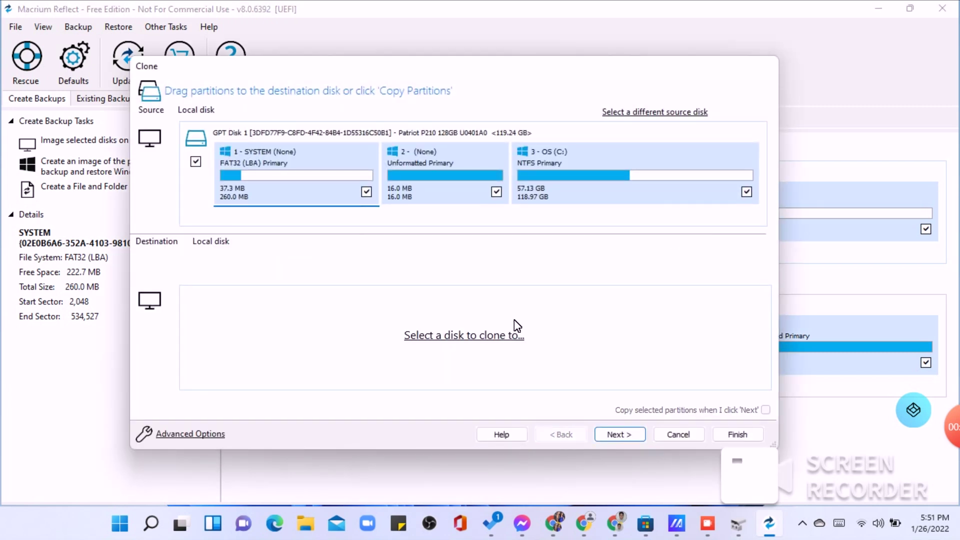
{"action": "left_click", "coordinate": [483, 340]}
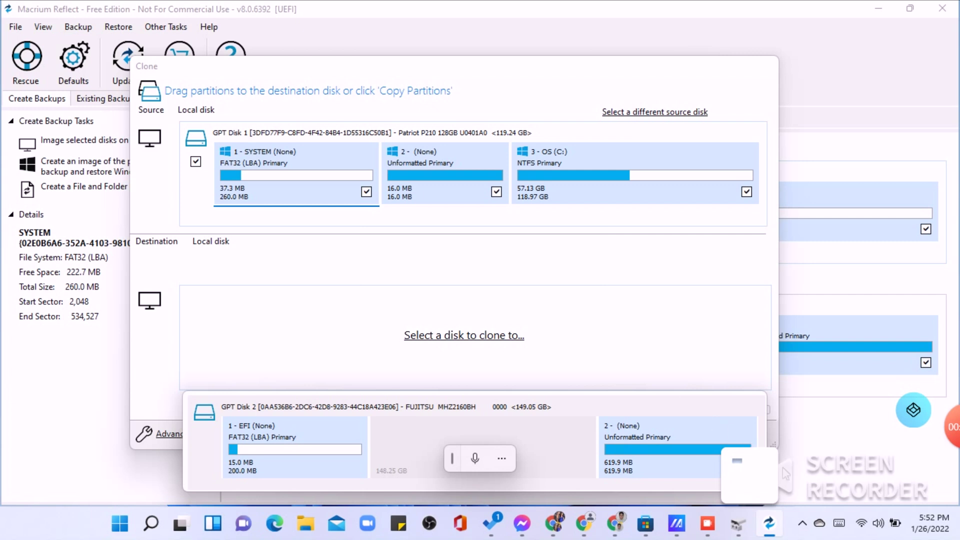
{"action": "mouse_move", "coordinate": [717, 505]}
{"action": "left_click", "coordinate": [379, 433]}
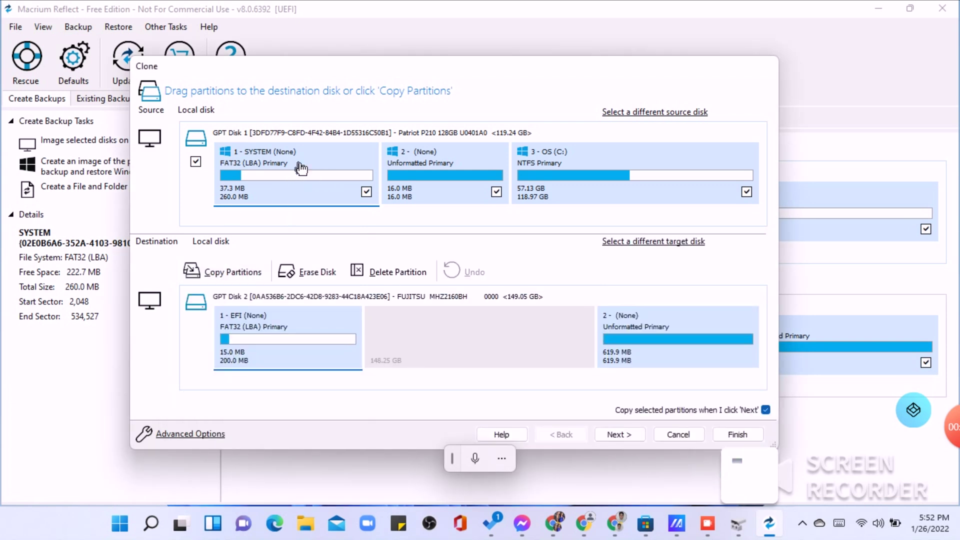
Try to copy the source SYSTEM partition onto the destination disk's EFI partition
{"action": "left_click_drag", "start_coordinate": [301, 168], "coordinate": [288, 330]}
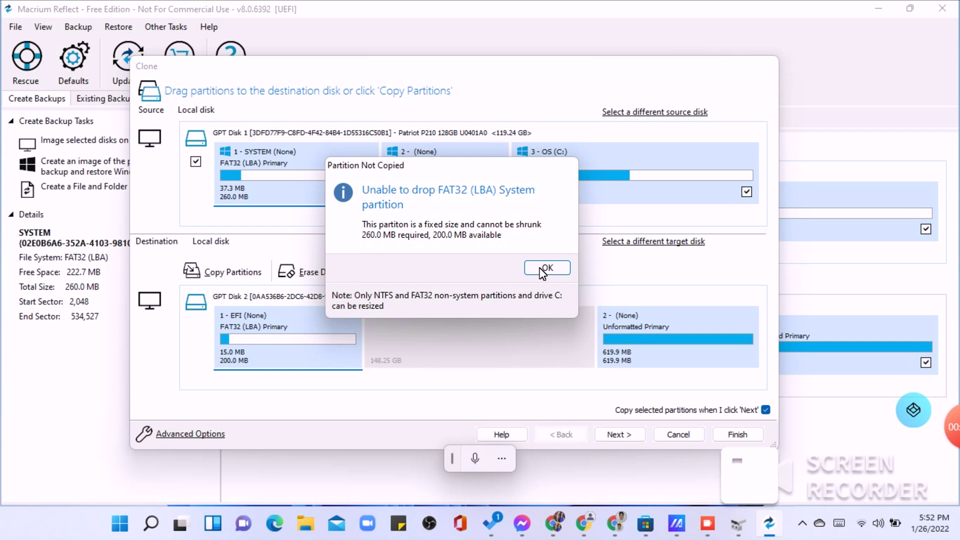
{"action": "left_click", "coordinate": [555, 268]}
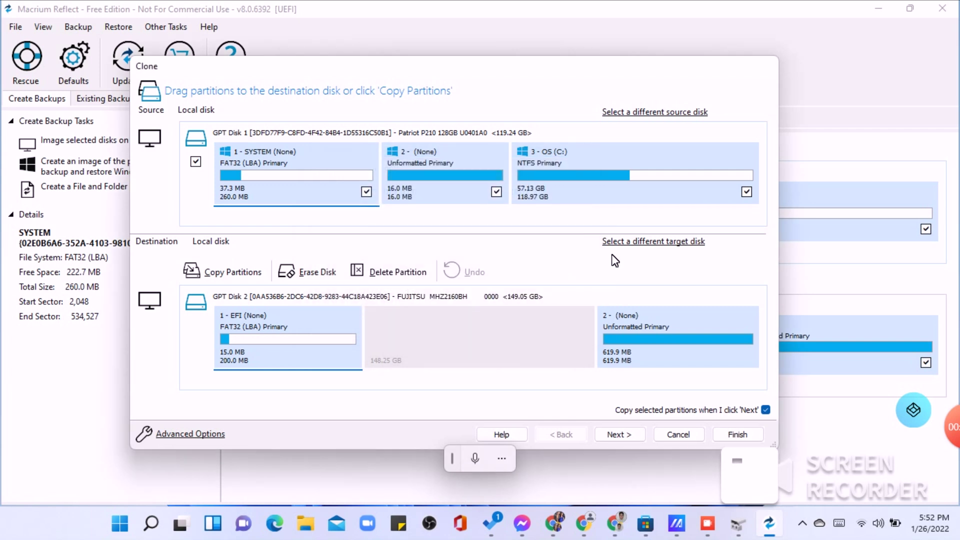
Copy the 16 MB unformatted partition over the destination's 619.9 MB partition, and OS (C:) into its 148.25 GB unallocated space
{"action": "left_click_drag", "start_coordinate": [440, 180], "coordinate": [641, 336]}
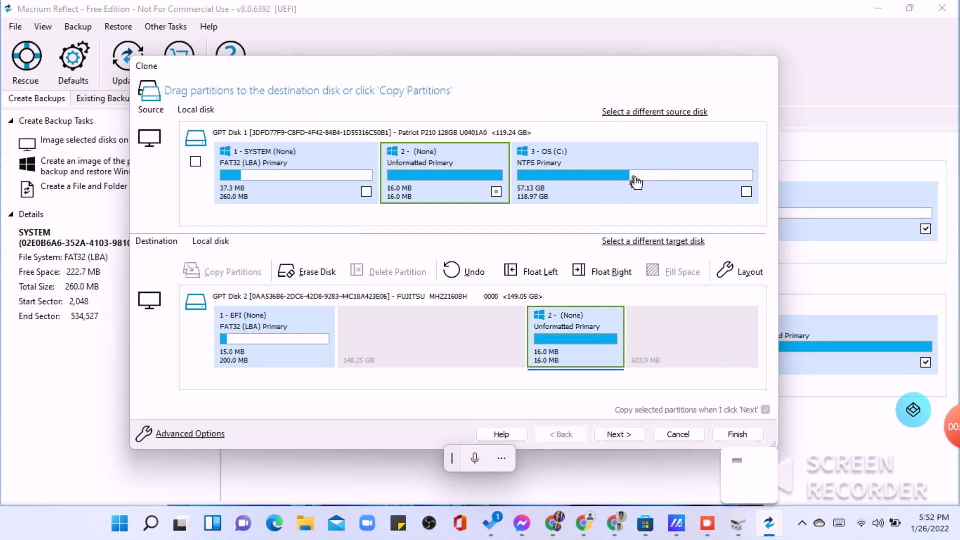
{"action": "left_click_drag", "start_coordinate": [647, 167], "coordinate": [469, 342]}
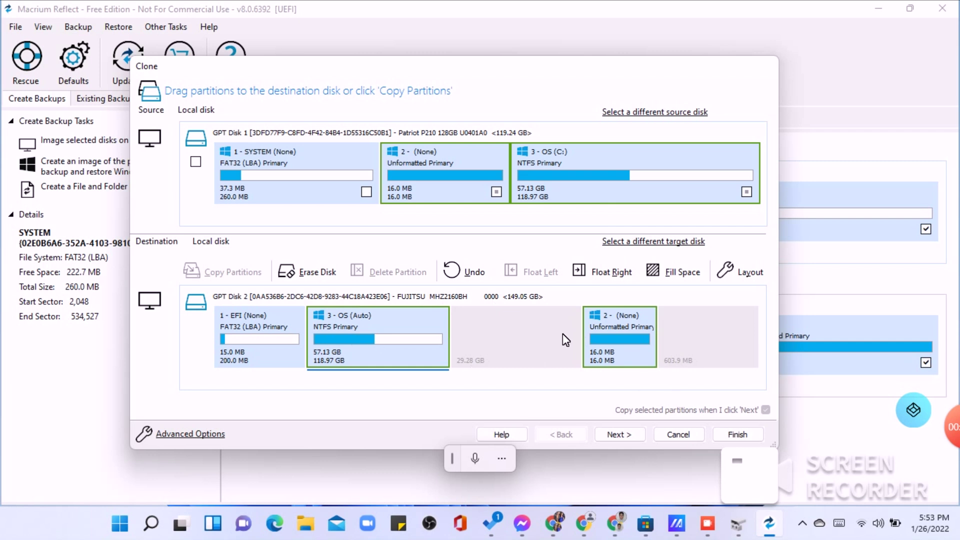
Finish the clone setup without a schedule, save the backup definition as My Clone(2), and run the clone immediately
{"action": "left_click", "coordinate": [627, 437]}
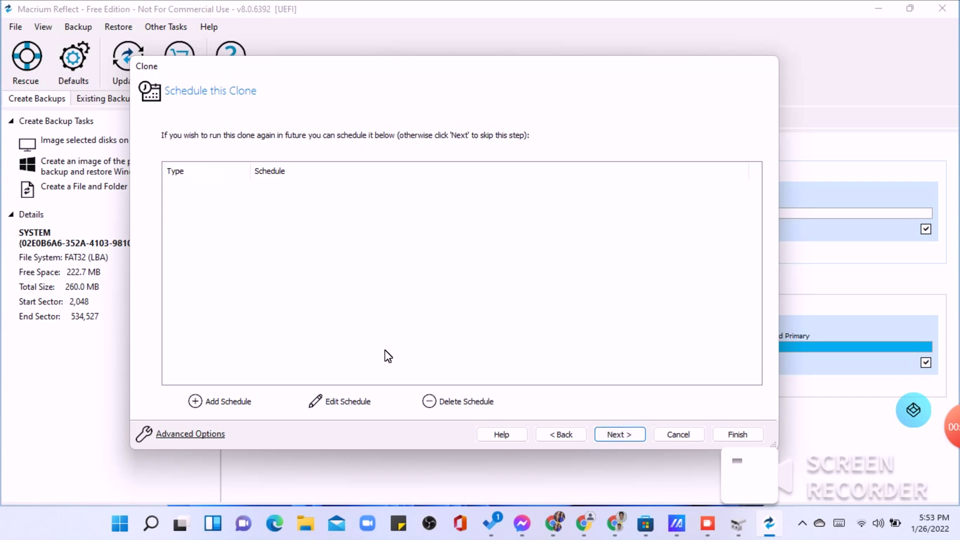
{"action": "left_click", "coordinate": [620, 435]}
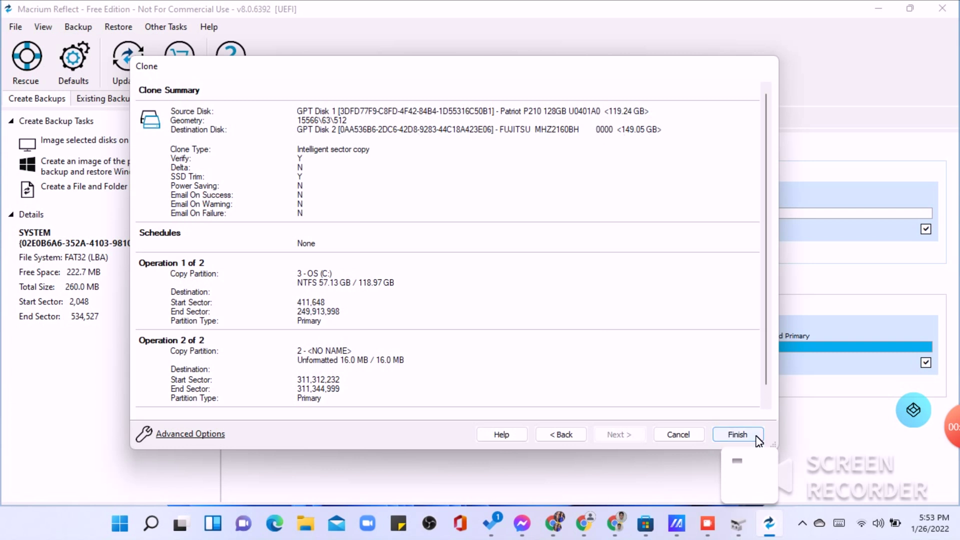
{"action": "left_click", "coordinate": [738, 435]}
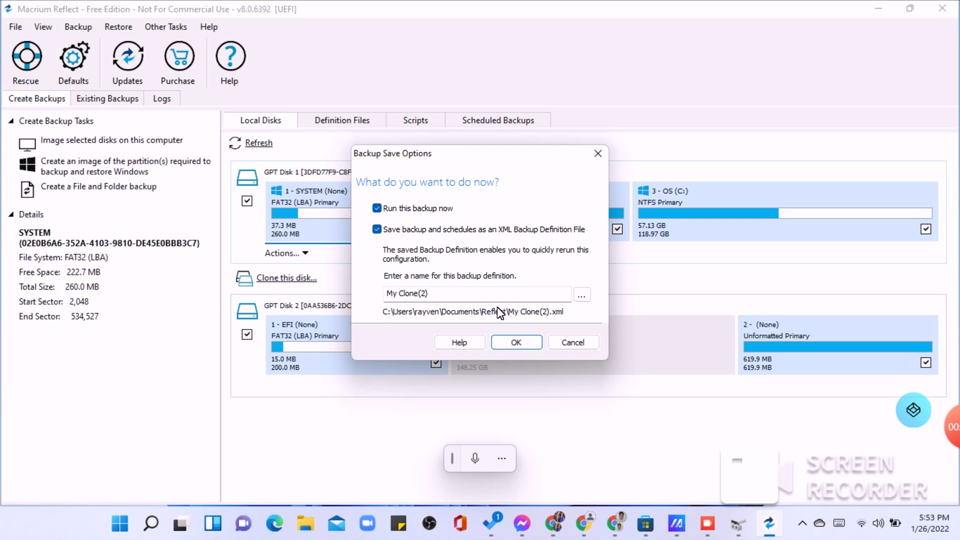
{"action": "left_click", "coordinate": [524, 340]}
{"action": "left_click", "coordinate": [523, 340]}
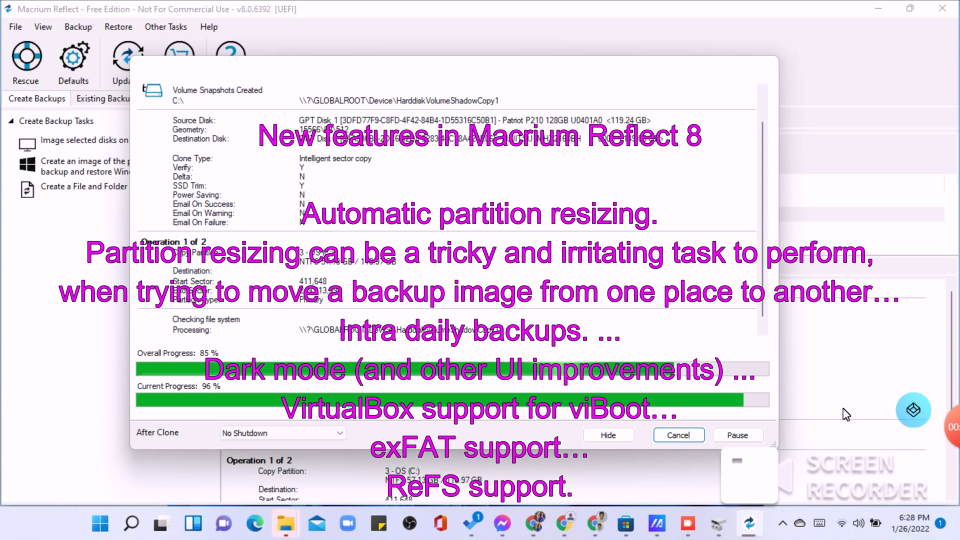
{"action": "mouse_move", "coordinate": [954, 442]}
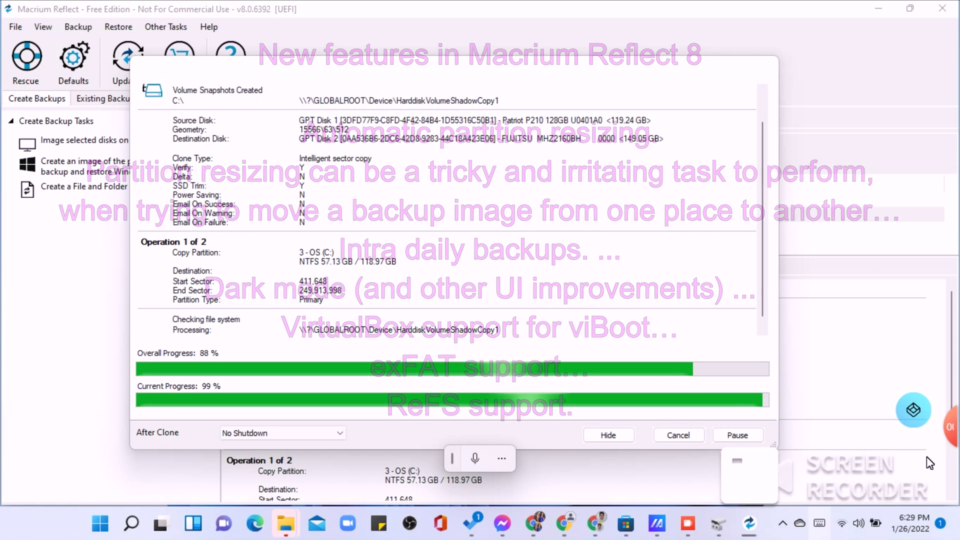
{"action": "mouse_move", "coordinate": [947, 446]}
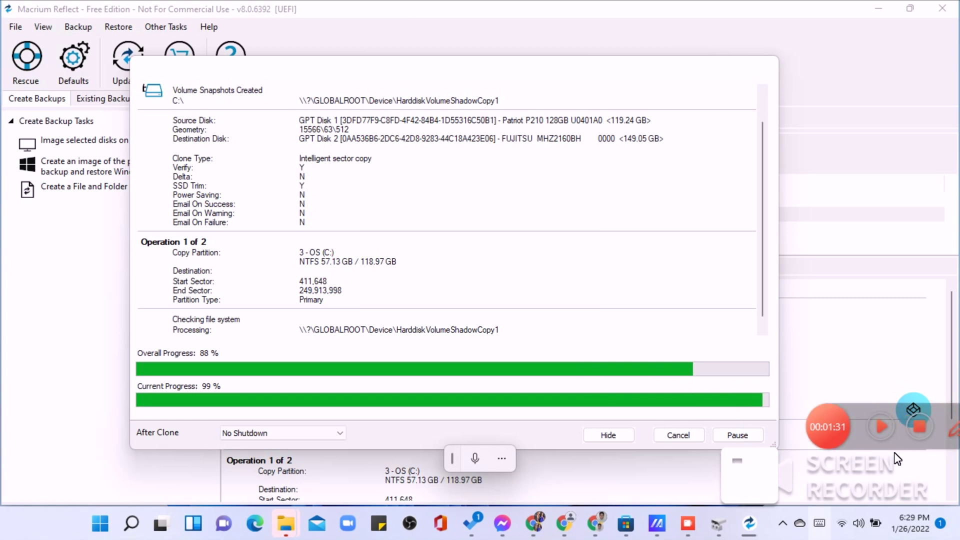
{"action": "left_click", "coordinate": [689, 524]}
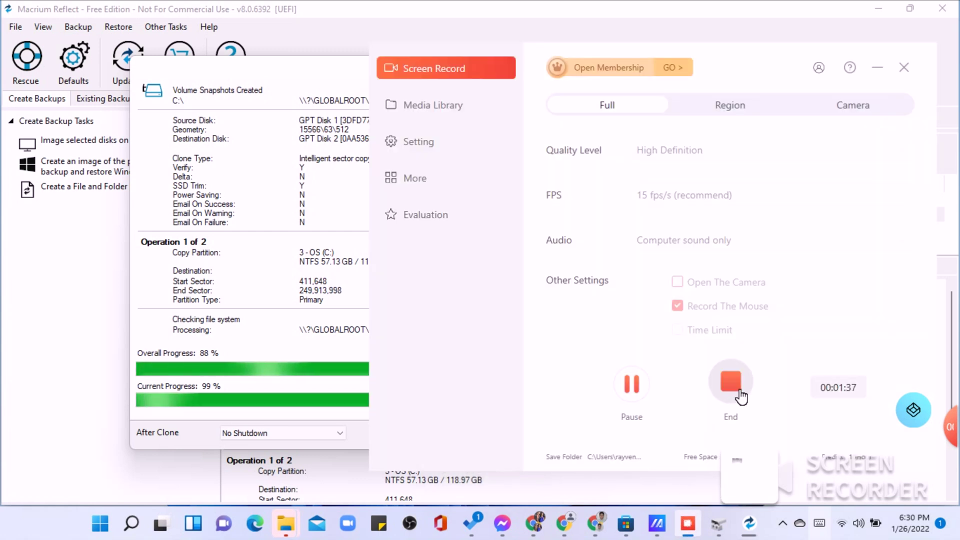
{"action": "left_click", "coordinate": [898, 242]}
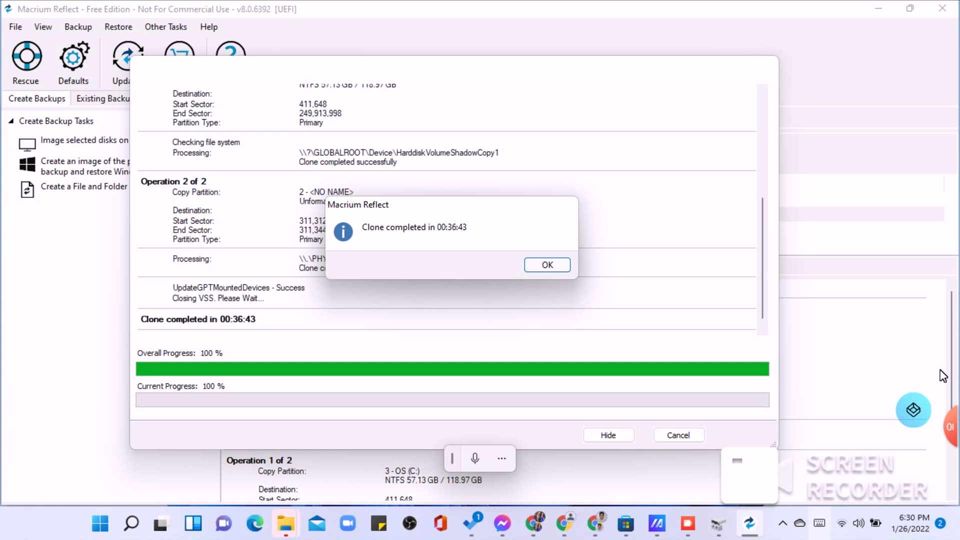
{"action": "mouse_move", "coordinate": [947, 428]}
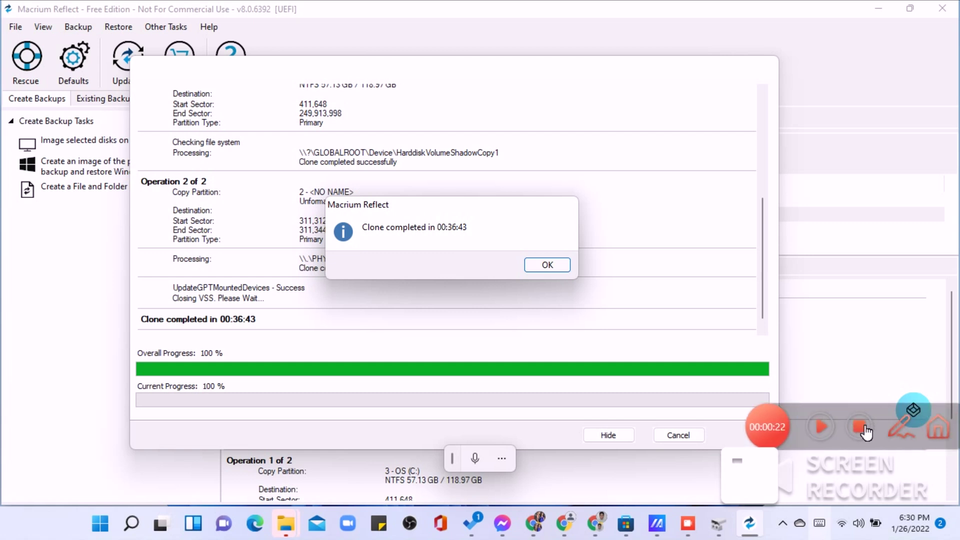
Dismiss the clone completion message, then close the progress window and Macrium Reflect
{"action": "left_click", "coordinate": [559, 261]}
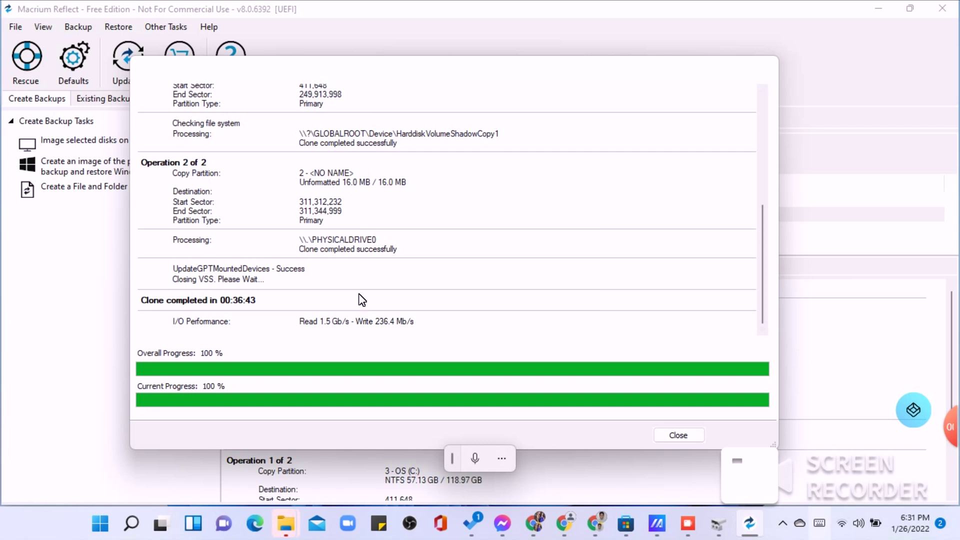
{"action": "left_click", "coordinate": [682, 435]}
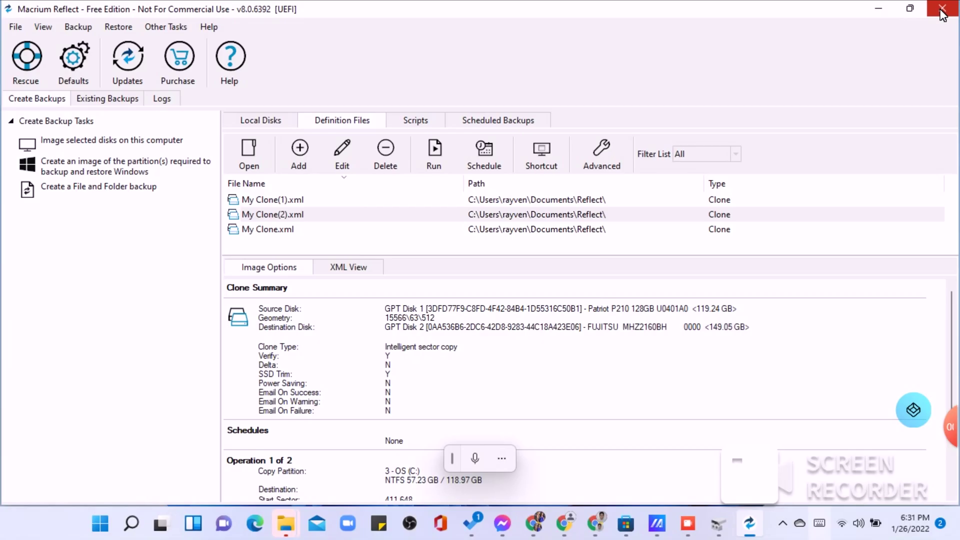
{"action": "scroll", "coordinate": [503, 316], "scroll_direction": "down", "scroll_amount": 4}
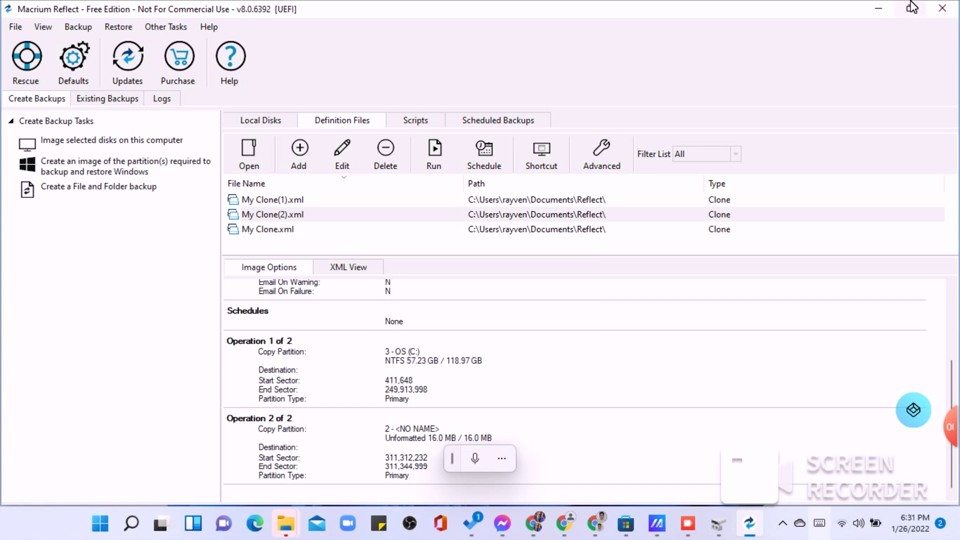
{"action": "left_click", "coordinate": [943, 15]}
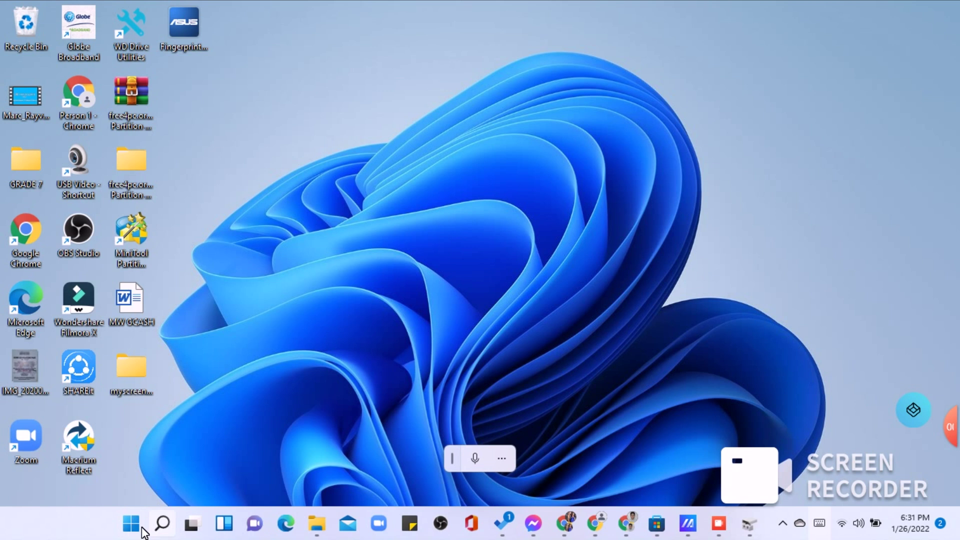
Check the OS (C:) and OS (D:) drives under This PC in File Explorer, then close the window
{"action": "mouse_move", "coordinate": [318, 525]}
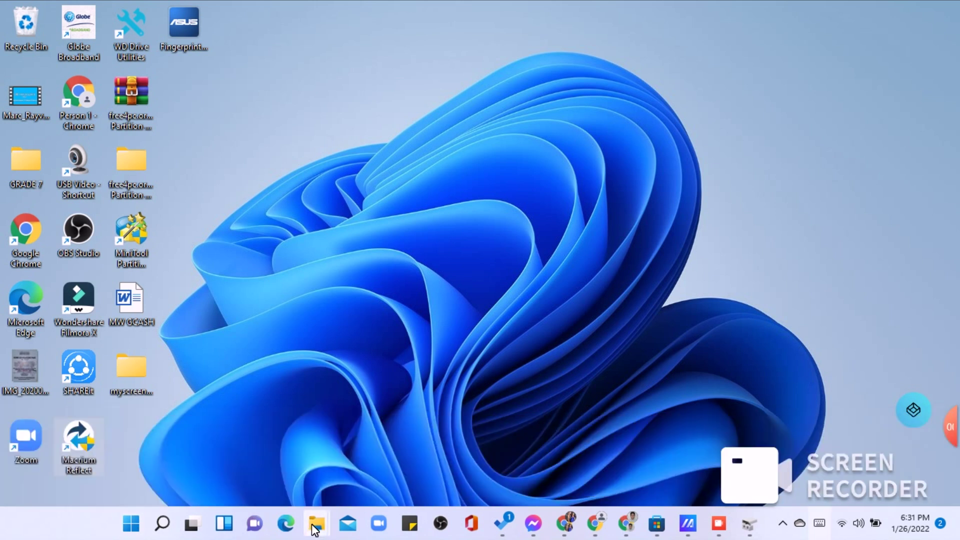
{"action": "mouse_move", "coordinate": [314, 525]}
{"action": "left_click", "coordinate": [336, 425]}
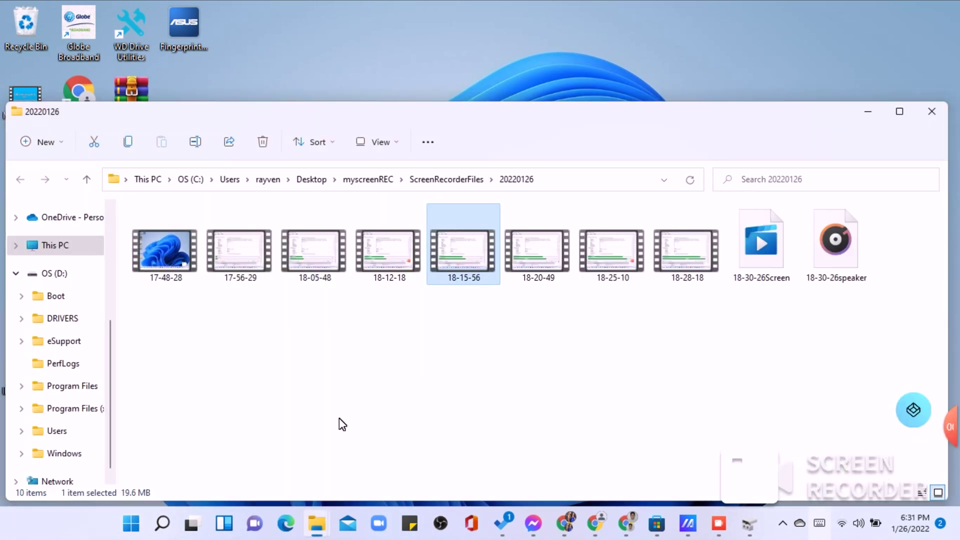
{"action": "scroll", "coordinate": [111, 425], "scroll_direction": "down", "scroll_amount": 1}
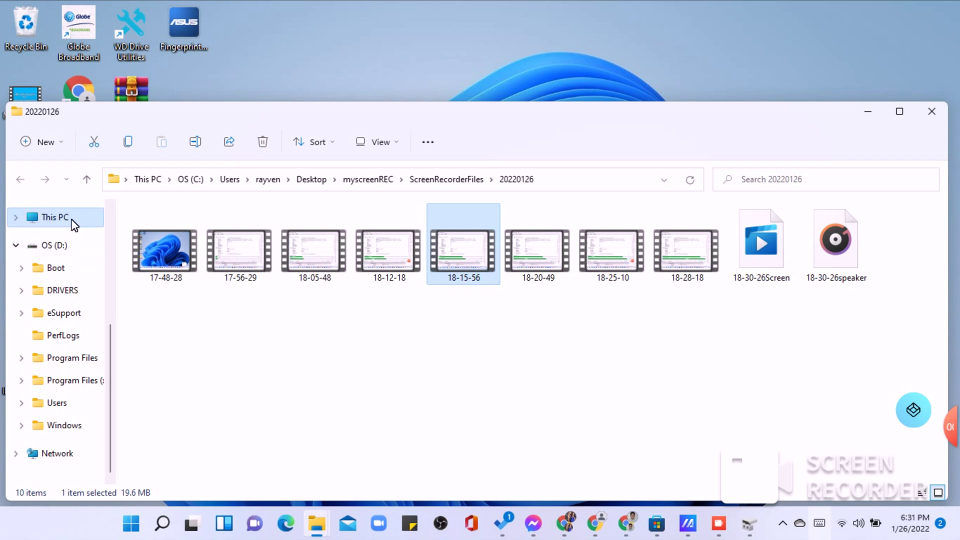
{"action": "left_click", "coordinate": [55, 217]}
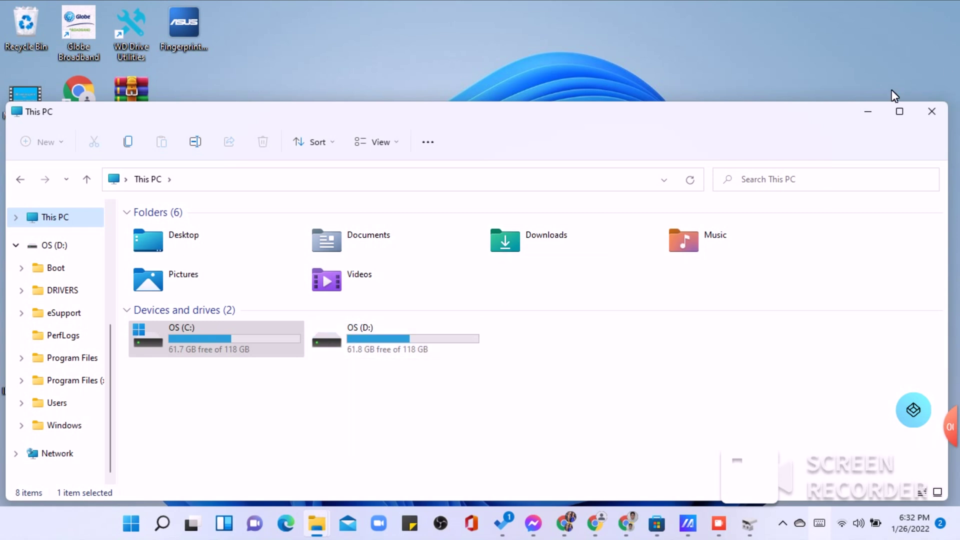
{"action": "left_click", "coordinate": [931, 113]}
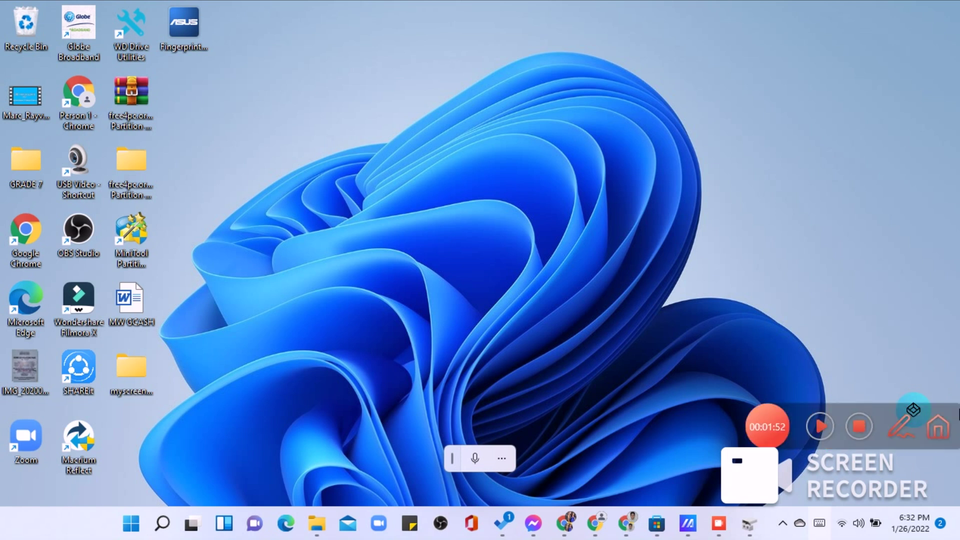
{"action": "mouse_move", "coordinate": [953, 426]}
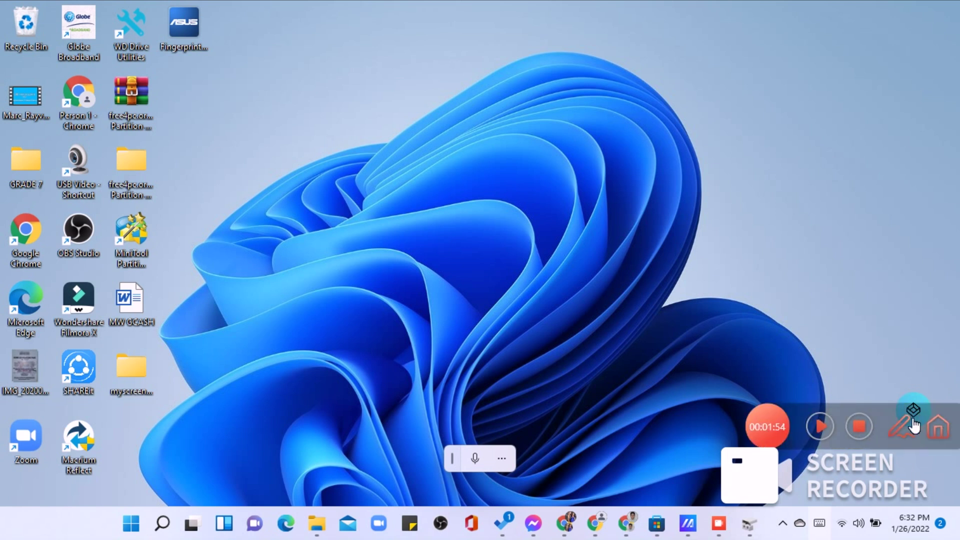